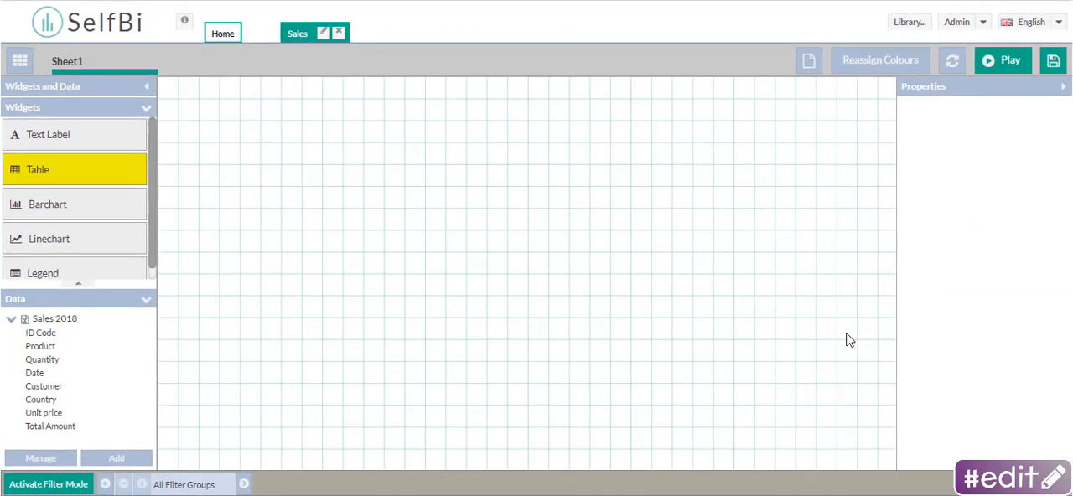
# - Place a Table widget on the right part of the sheet and shorten it to about two thirds of its height
pyautogui.moveTo(84, 169); pyautogui.dragTo(781, 161)
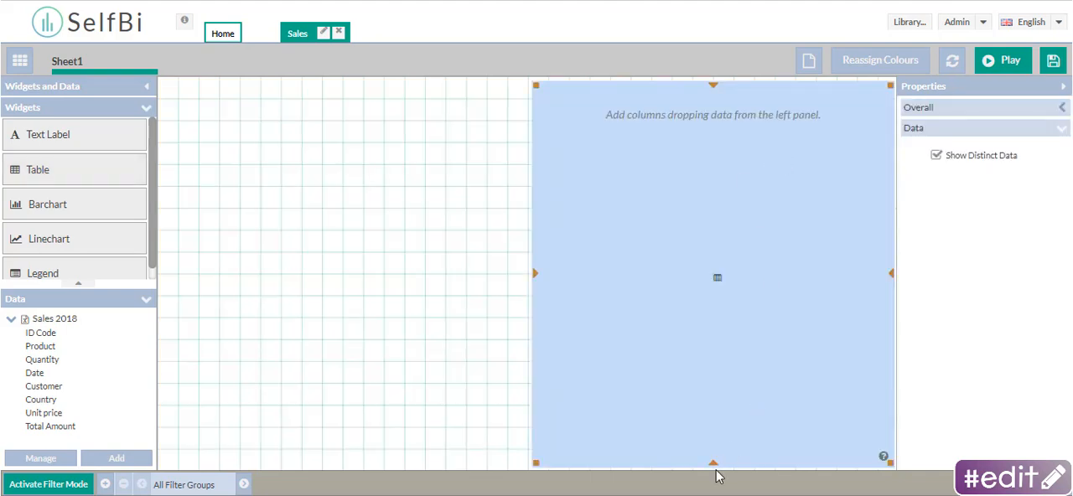
pyautogui.moveTo(714, 468); pyautogui.dragTo(713, 334)
pyautogui.moveTo(536, 209)
pyautogui.mouseDown()
pyautogui.moveTo(592, 211)
pyautogui.moveTo(534, 210)
pyautogui.mouseUp()
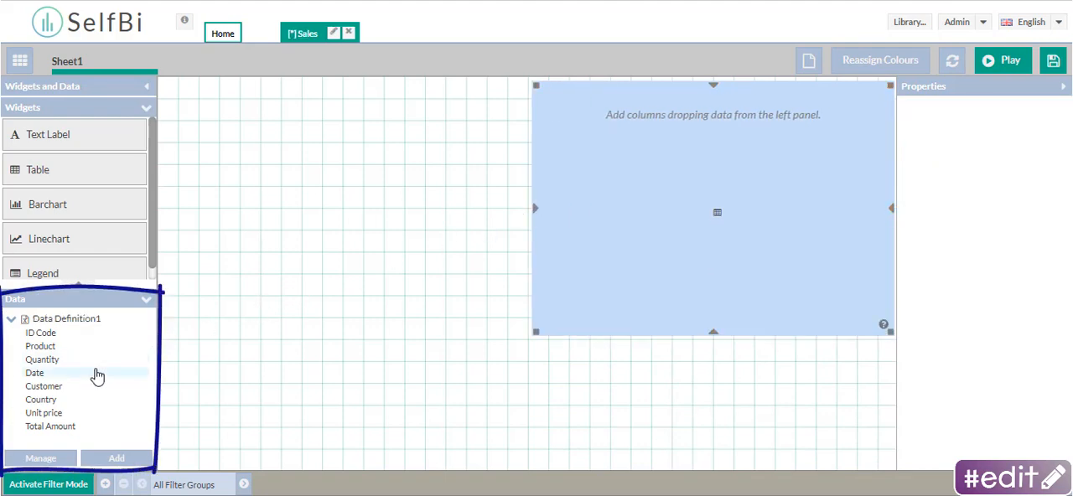
# - Add the Total Amount, Country, Total Amount and Quantity fields to the table as columns, in that order
pyautogui.moveTo(49, 426); pyautogui.dragTo(599, 222)
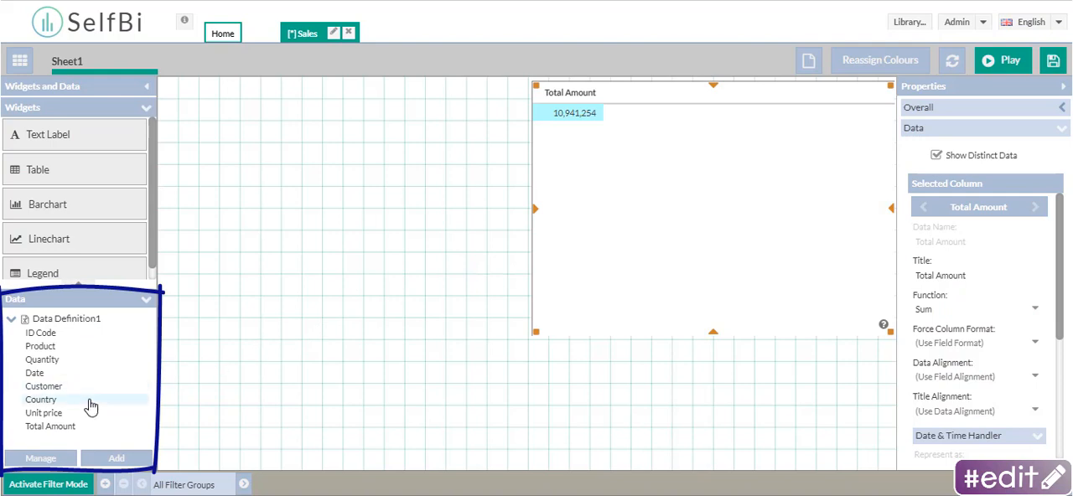
pyautogui.moveTo(89, 408); pyautogui.dragTo(741, 216)
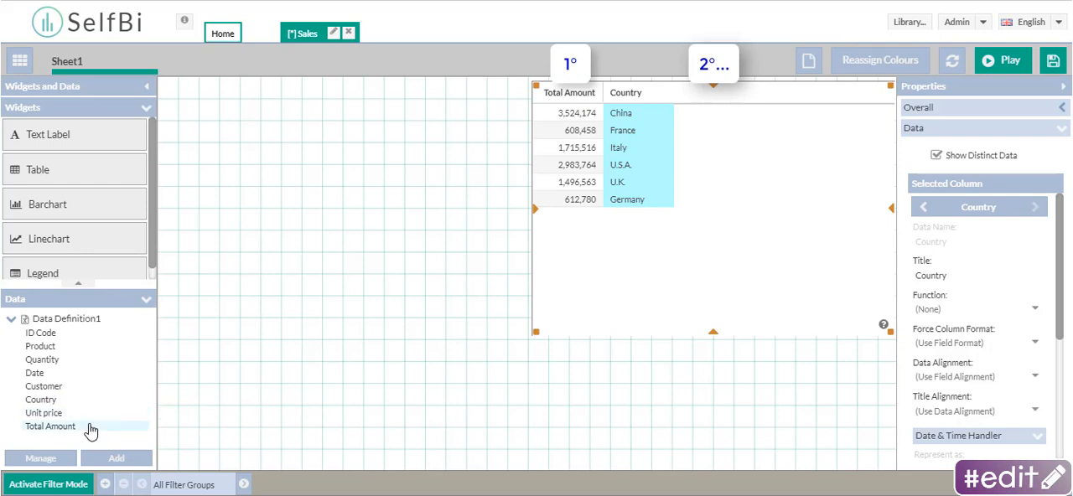
pyautogui.moveTo(88, 428); pyautogui.dragTo(796, 214)
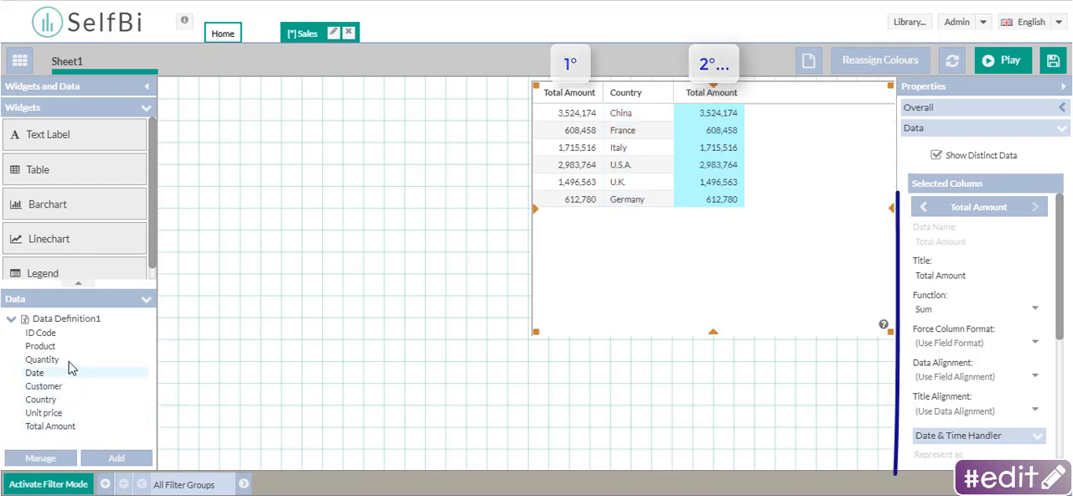
pyautogui.moveTo(72, 362)
pyautogui.mouseDown()
pyautogui.moveTo(639, 260)
pyautogui.moveTo(826, 177)
pyautogui.mouseUp()
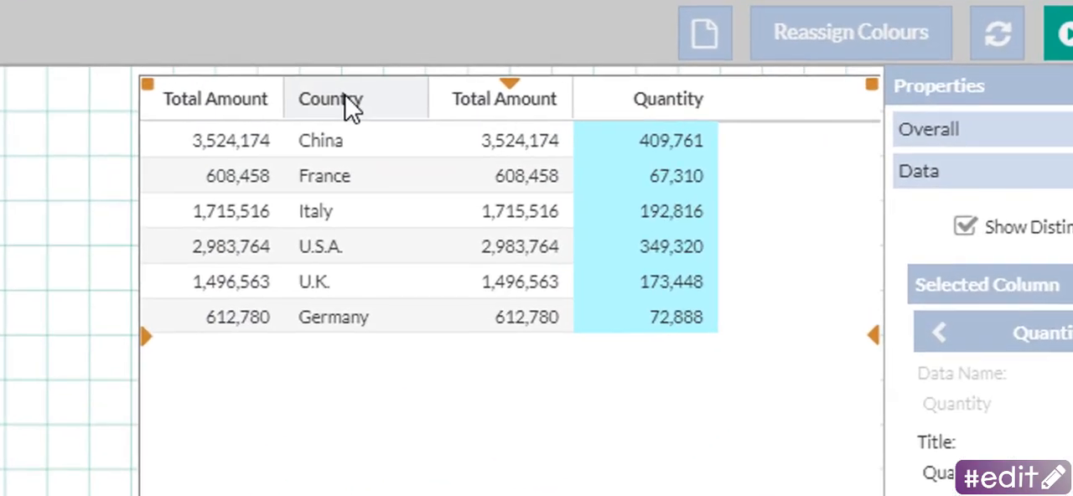
# - Reorder the columns so Country is first and Quantity second, and sort the table ascending by Quantity and finally by Country
pyautogui.moveTo(571, 96); pyautogui.dragTo(516, 125)
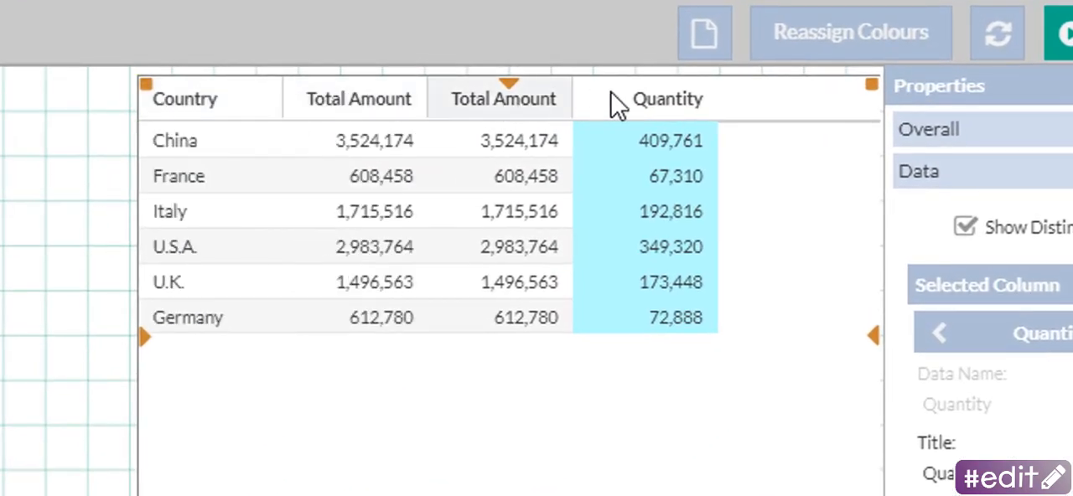
pyautogui.moveTo(735, 96); pyautogui.dragTo(661, 105)
pyautogui.moveTo(495, 117); pyautogui.dragTo(297, 120)
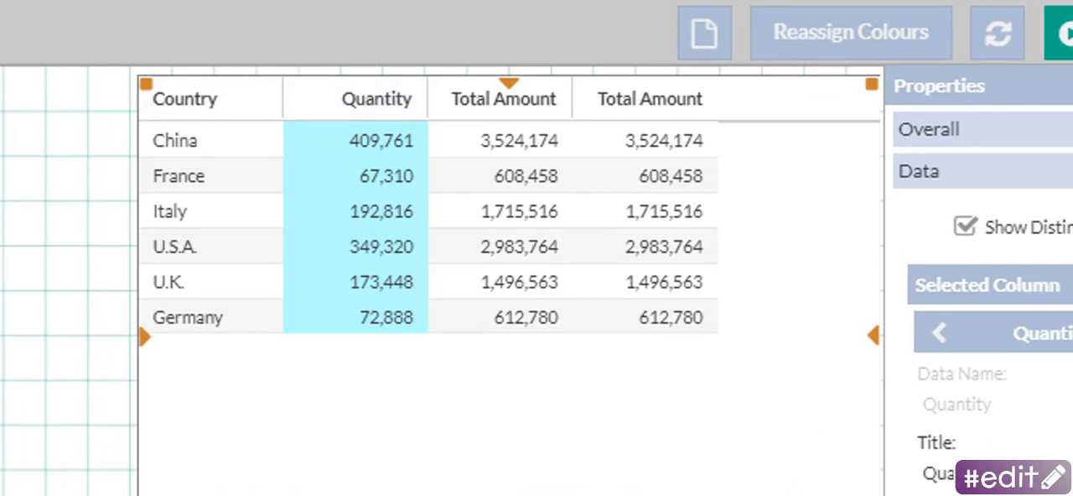
pyautogui.click(365, 100)
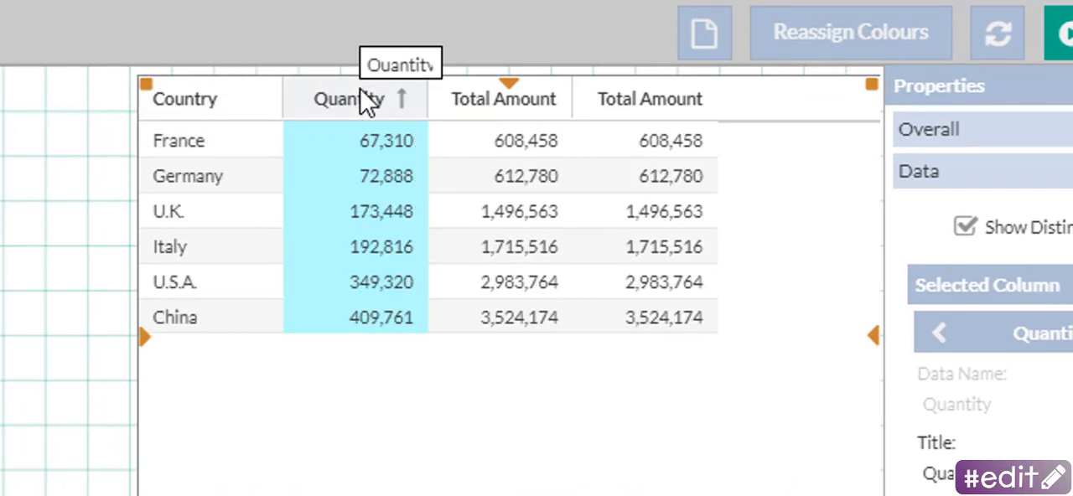
pyautogui.click(251, 104)
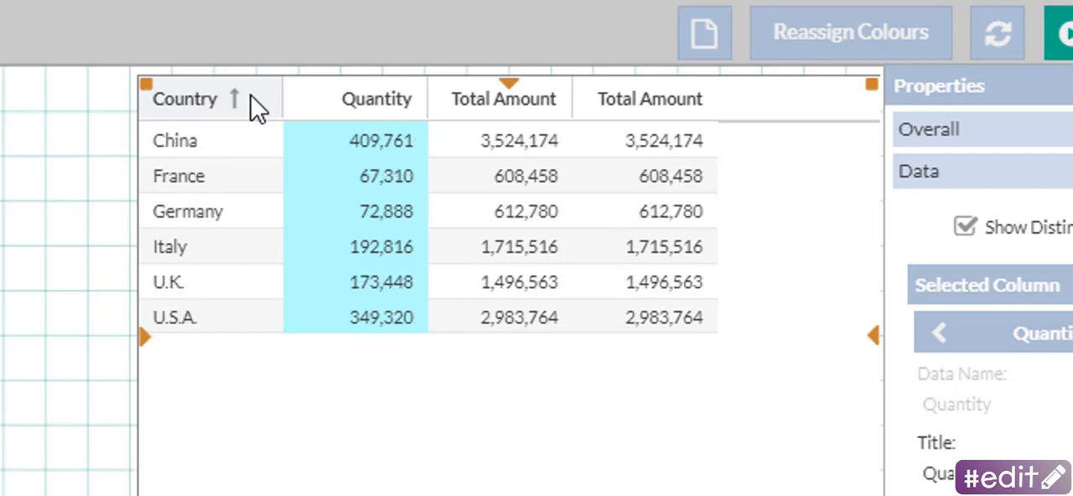
# - Rename the table widget as "Sales Data to analyse" in its overall properties
pyautogui.click(364, 223)
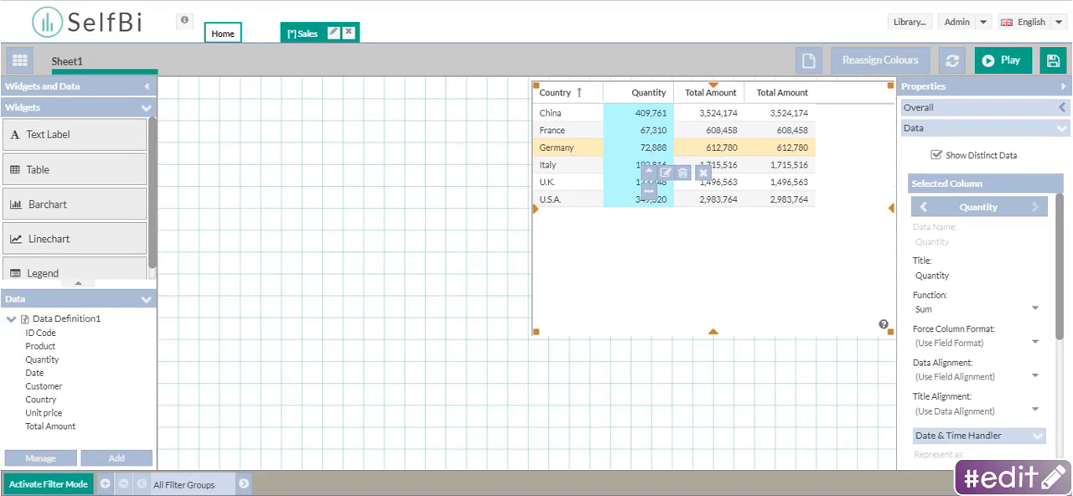
pyautogui.click(557, 181)
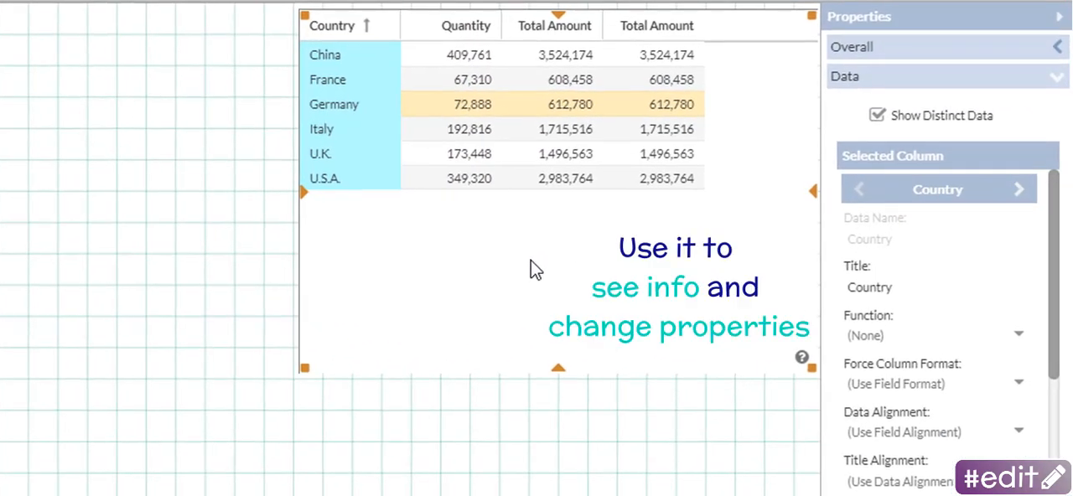
pyautogui.click(1057, 47)
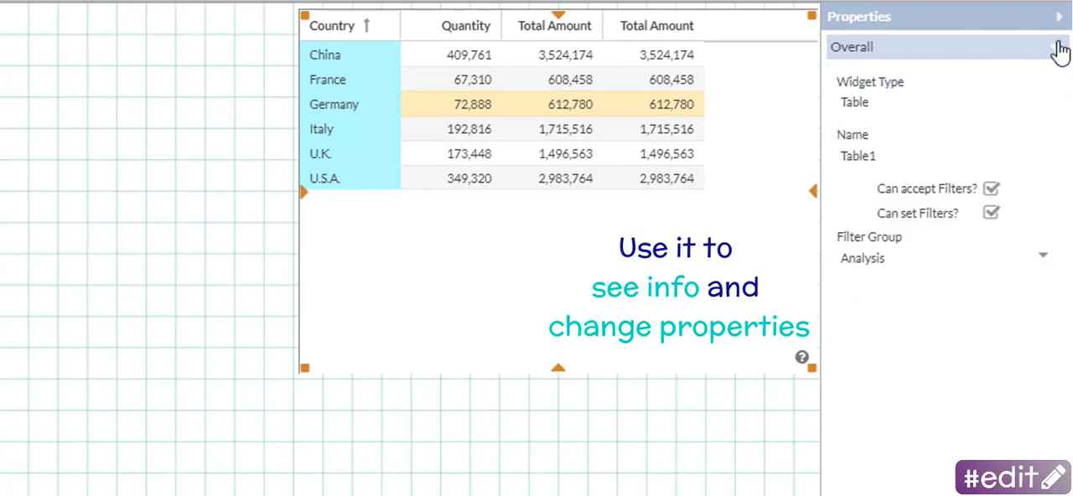
pyautogui.click(924, 156)
pyautogui.write('Sales Data to anal')
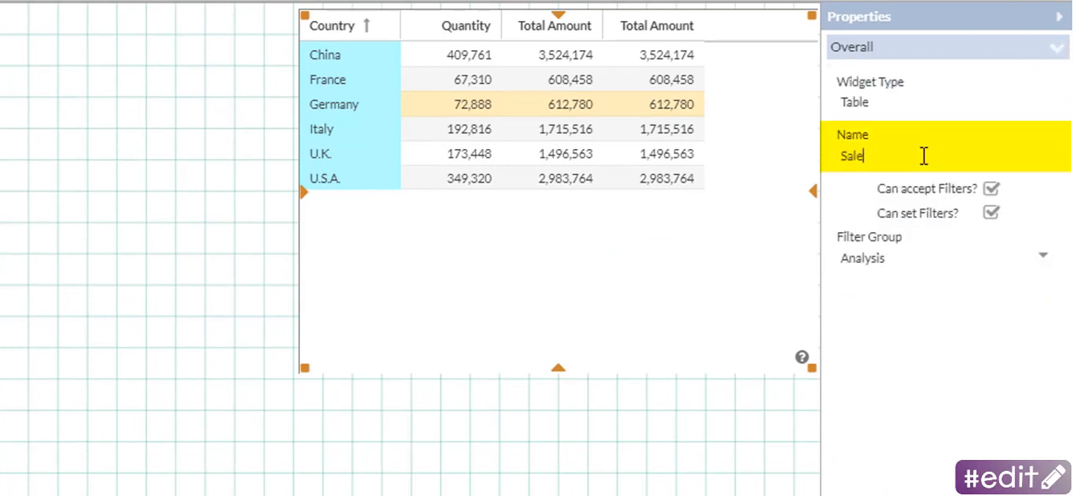
pyautogui.write('yse')
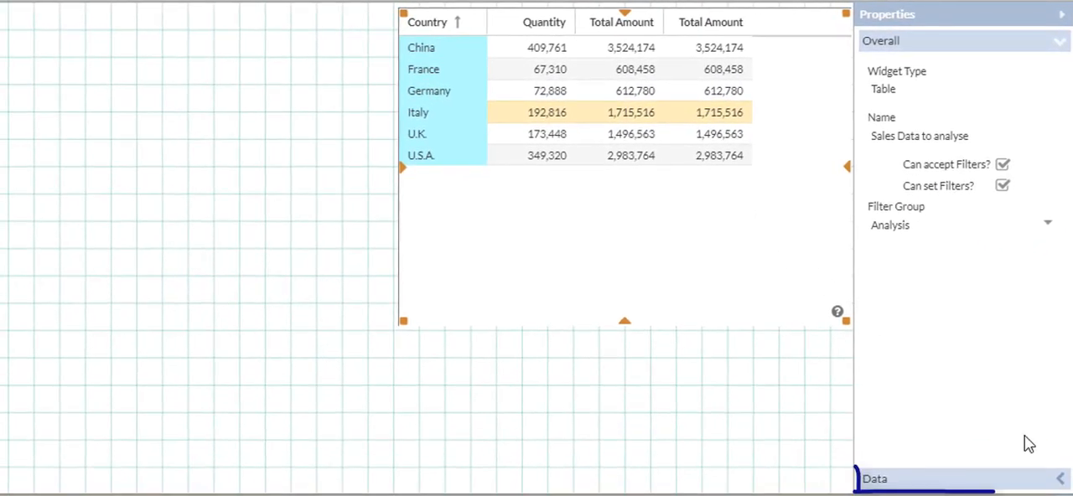
# - Change the title of the Quantity column to "Quantity products"
pyautogui.click(1059, 479)
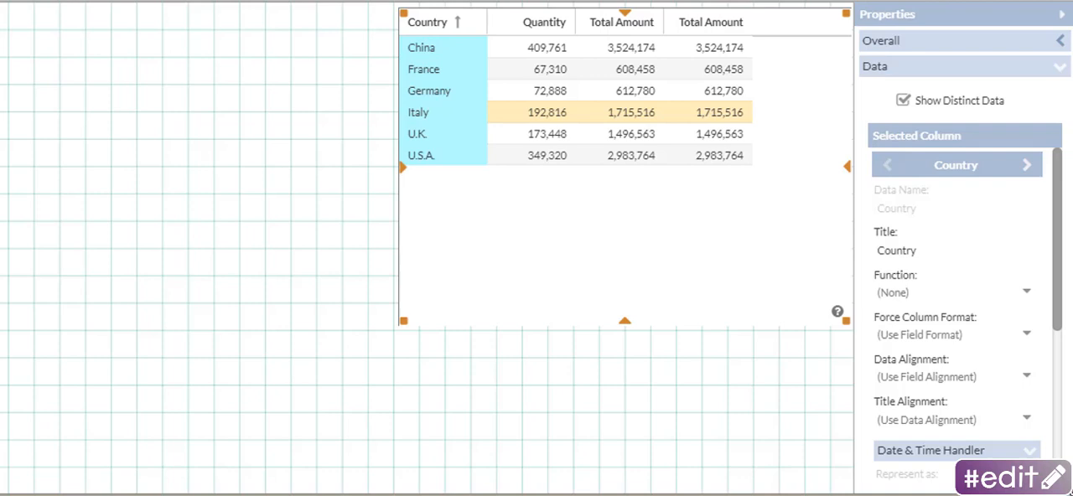
pyautogui.click(1027, 167)
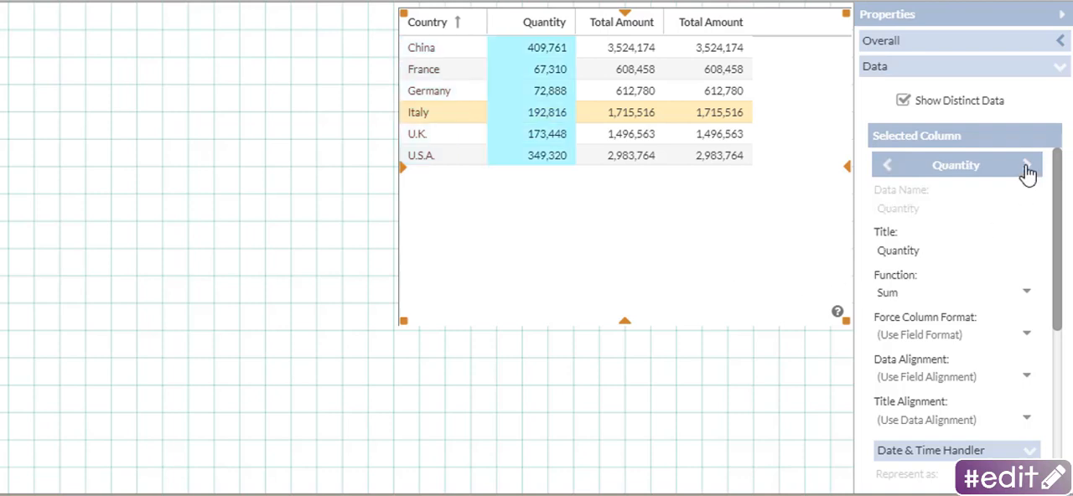
pyautogui.click(932, 250)
pyautogui.write('products')
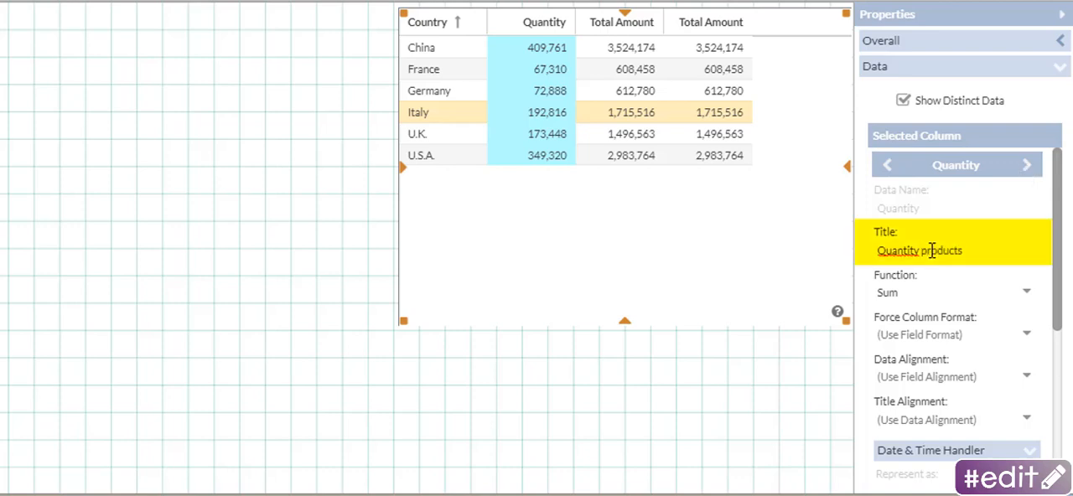
# - Force the Quantity products column to a format that abbreviates the numbers to thousands with a k
pyautogui.click(931, 334)
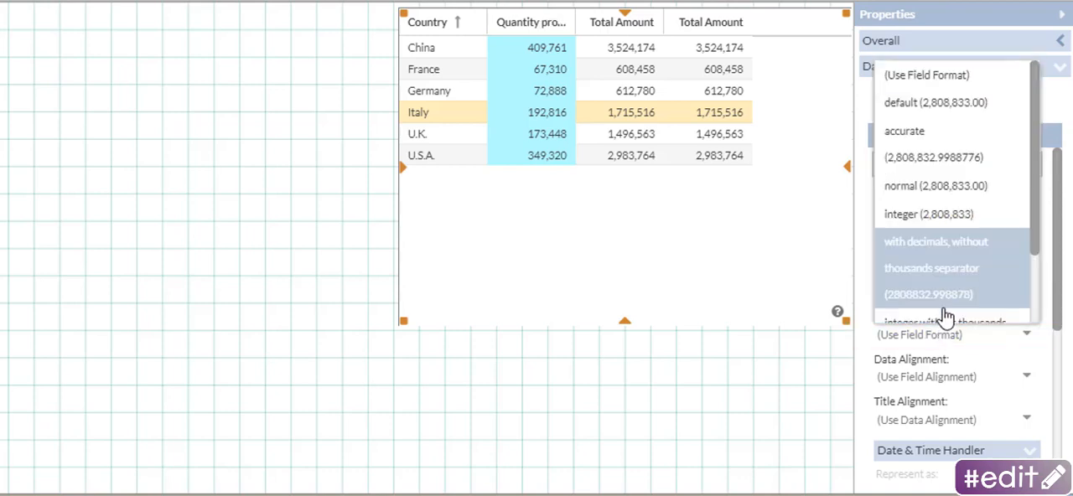
pyautogui.scroll(-2, 958, 272)
pyautogui.click(960, 282)
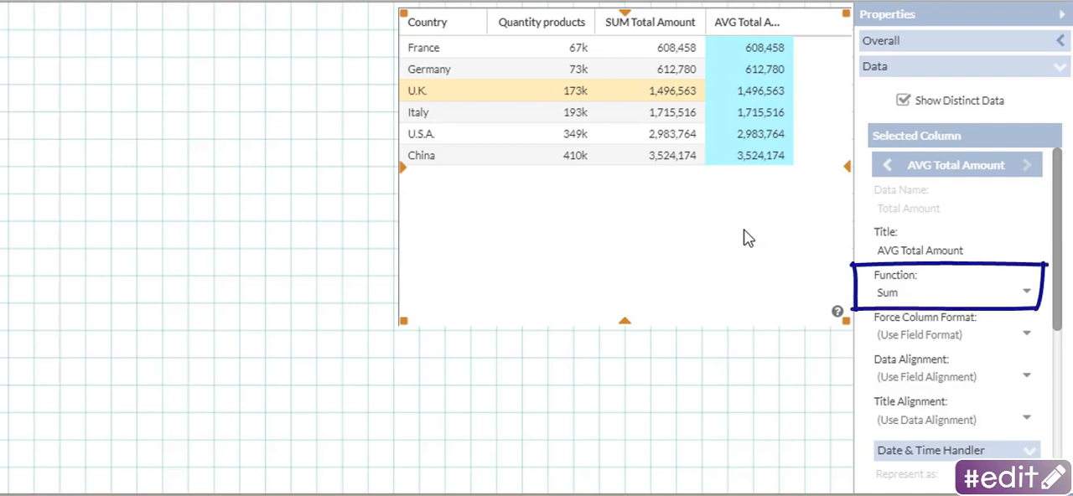
# - Set the function of the AVG Total Amount column to Average
pyautogui.click(886, 292)
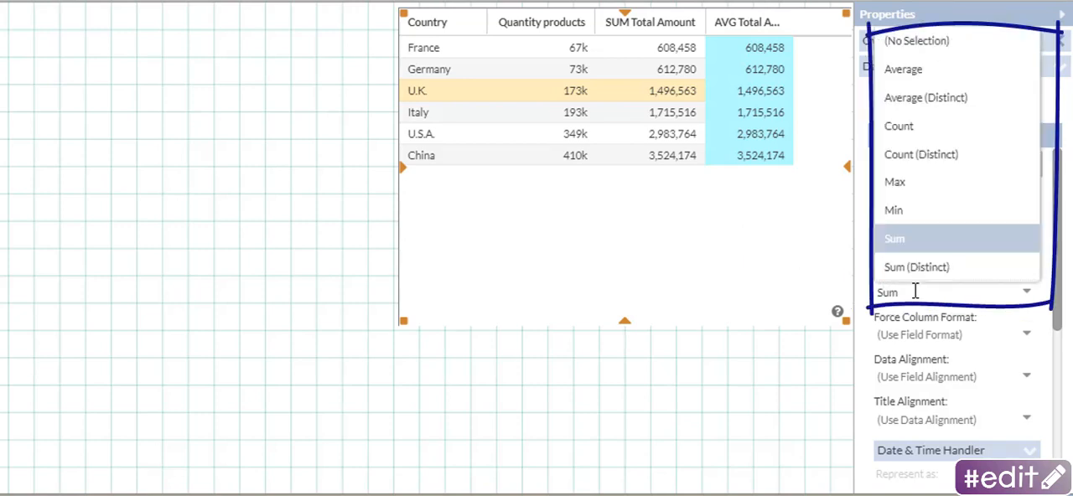
pyautogui.click(920, 75)
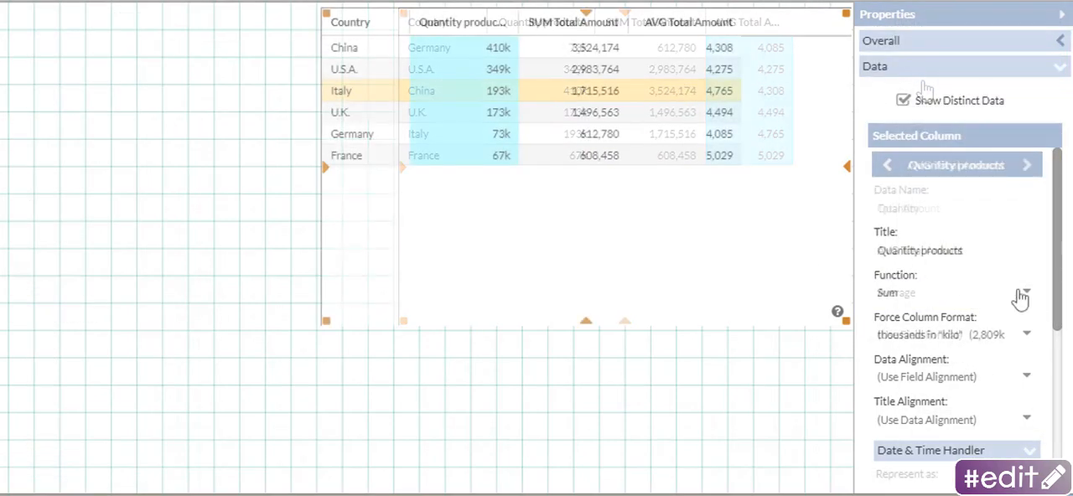
# - Add the Date field as the last column of the table and represent its dates as Semester
pyautogui.scroll(-3, 1006, 293)
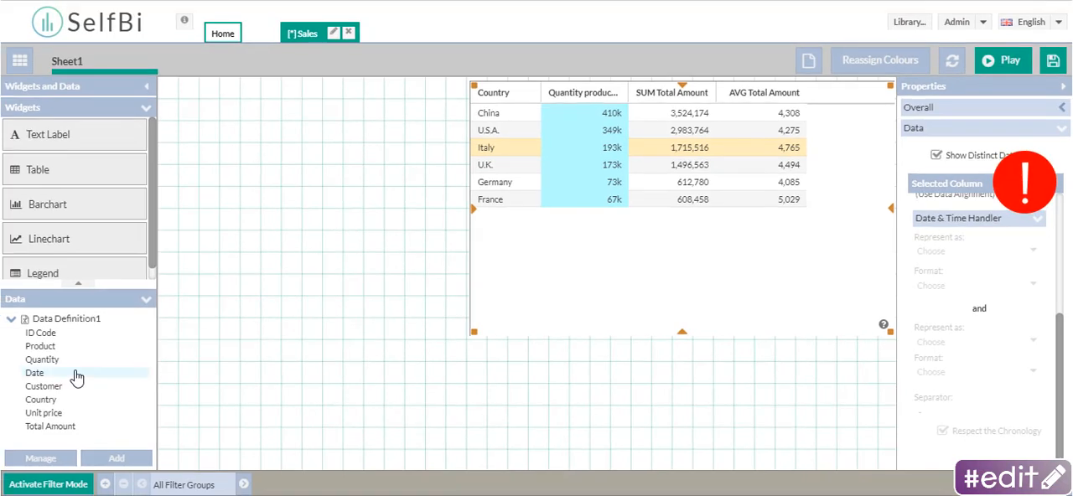
pyautogui.moveTo(76, 373); pyautogui.dragTo(858, 209)
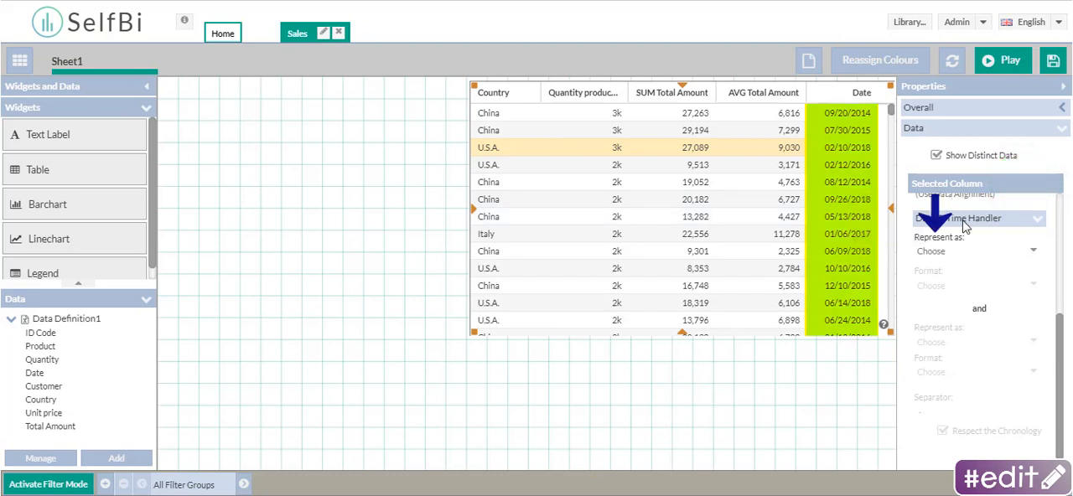
pyautogui.click(966, 247)
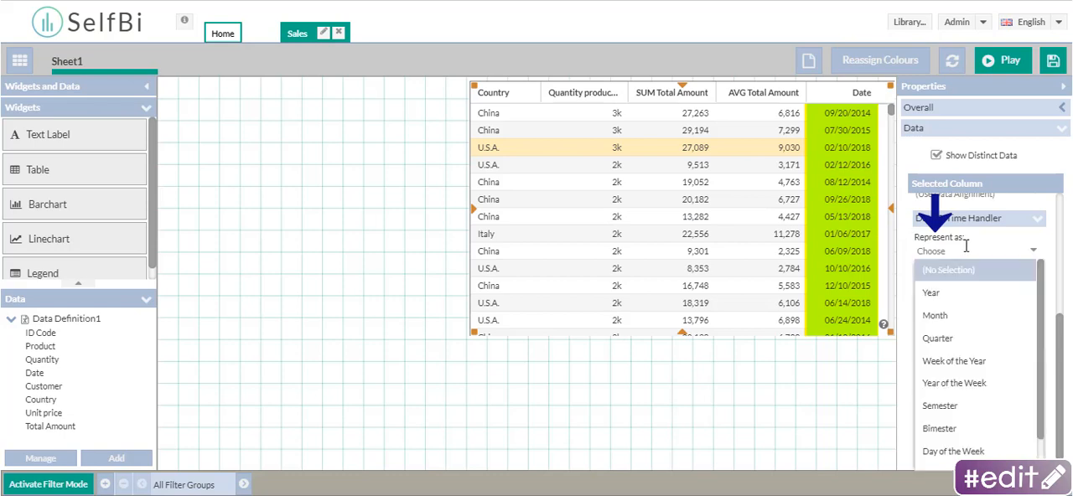
pyautogui.click(960, 410)
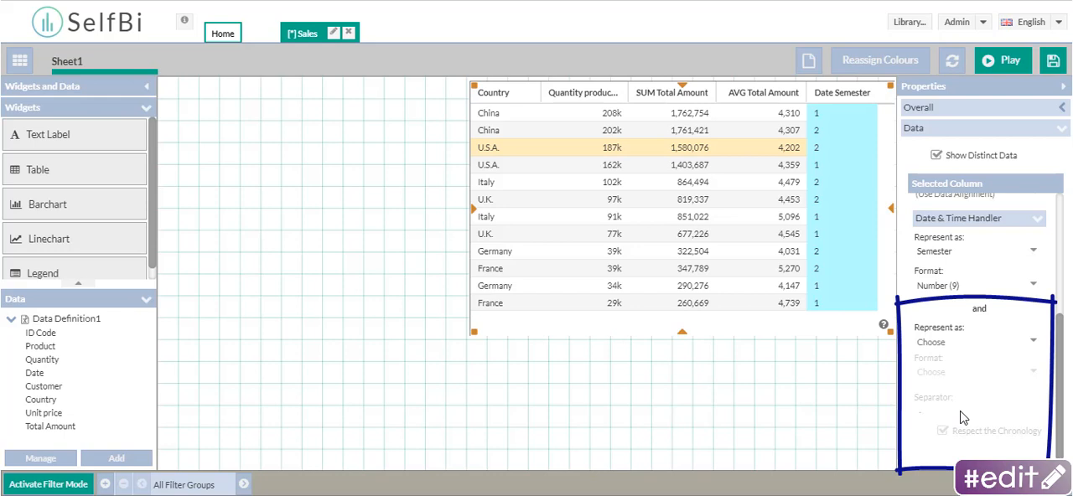
# - Add Year as the second date representation of the Date column and set the separator to "/"
pyautogui.click(956, 337)
pyautogui.click(989, 161)
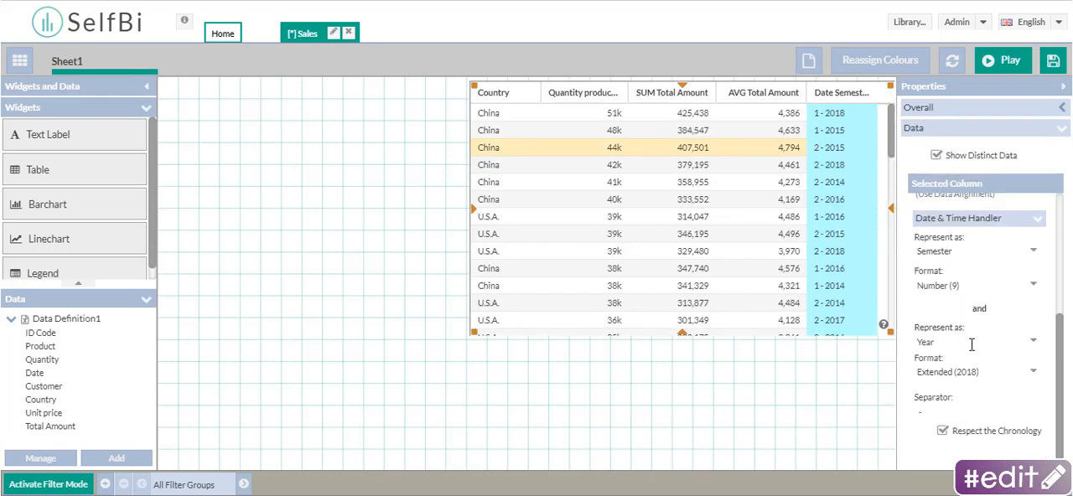
pyautogui.click(946, 416)
pyautogui.press('BackSpace')
pyautogui.write('/')
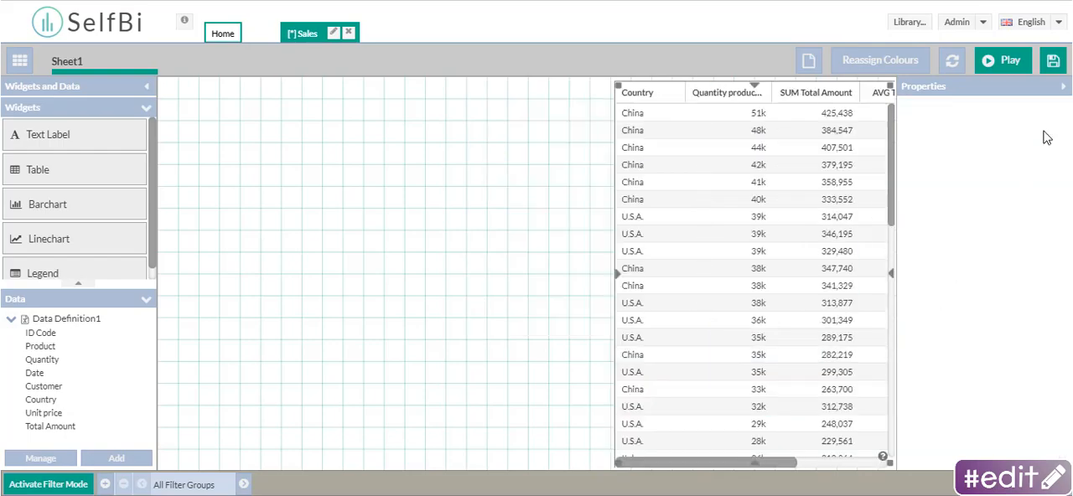
# - Run the sheet in play mode and switch the table's sorting from the Quantity products column to Country
pyautogui.click(1013, 62)
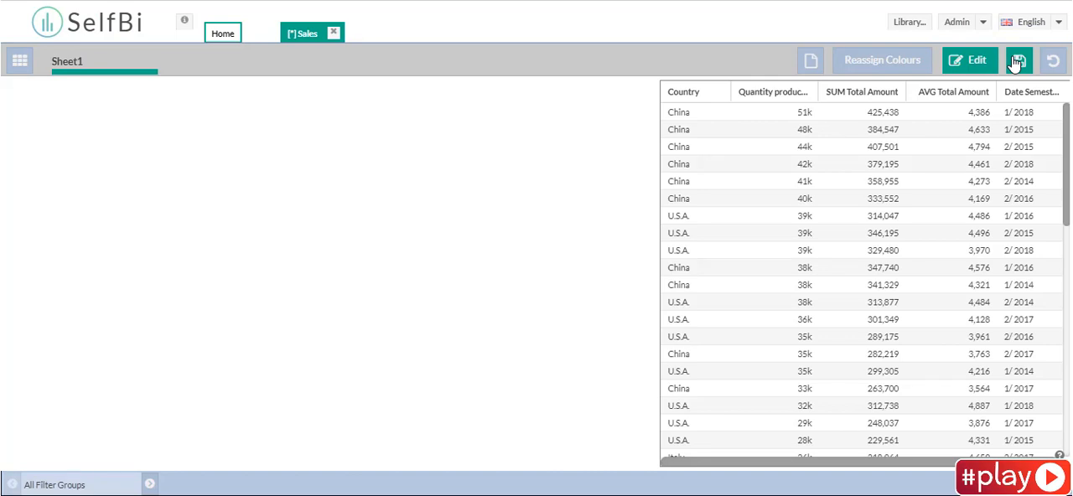
pyautogui.click(771, 92)
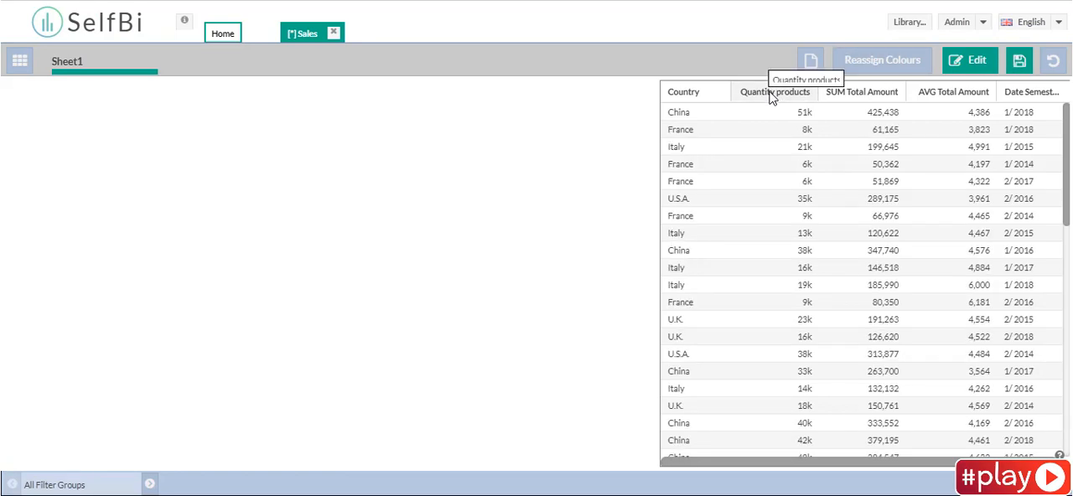
pyautogui.click(689, 92)
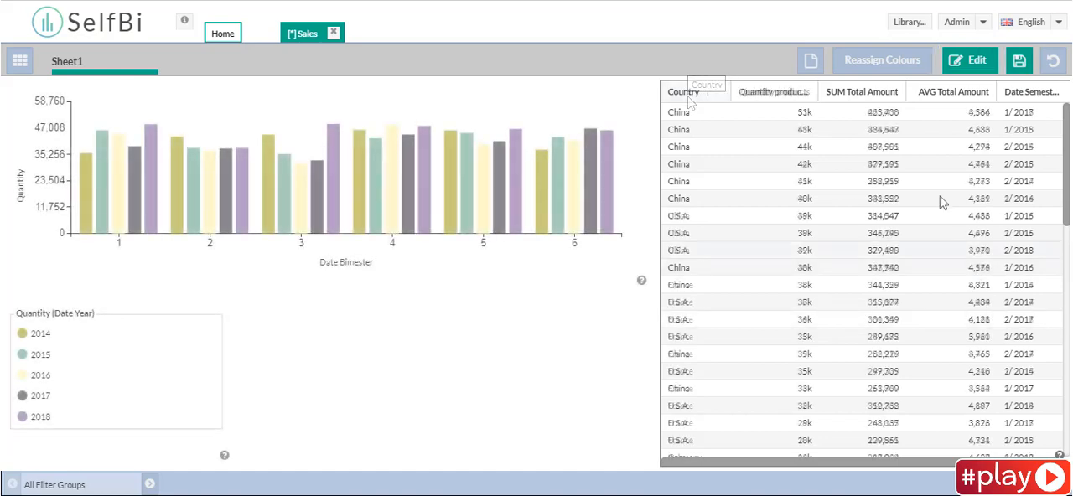
# - Move the SUM Total Amount column ahead of Quantity products and clear the sorting on Quantity products
pyautogui.moveTo(887, 99); pyautogui.dragTo(757, 92)
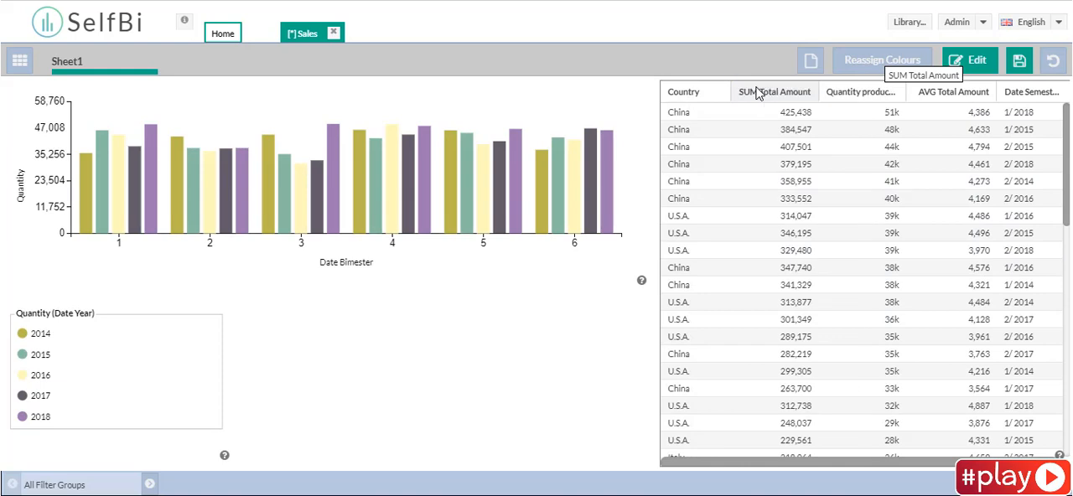
pyautogui.click(878, 98)
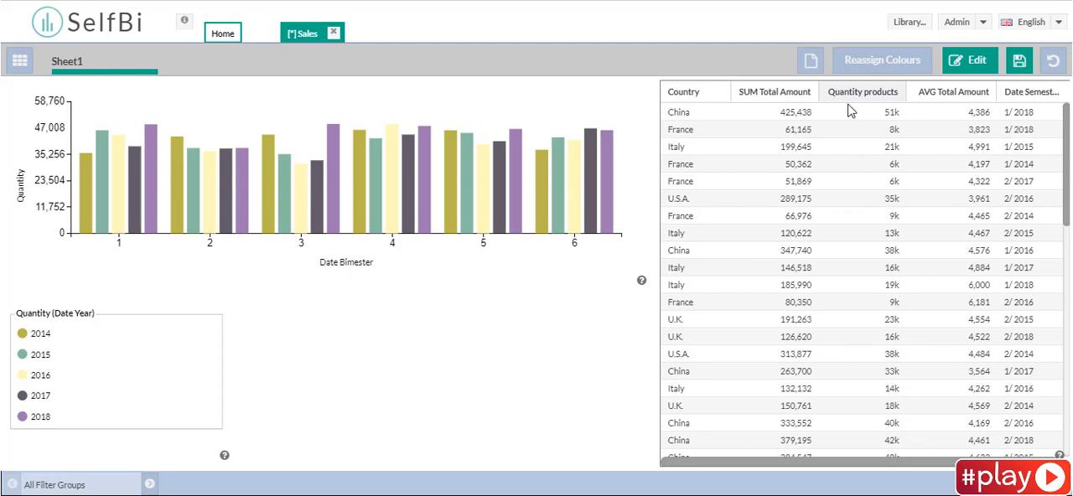
# - Filter the sheet to date bimesters 4 and 5 by selecting them in the bar chart and applying the selection
pyautogui.moveTo(375, 241); pyautogui.dragTo(500, 242)
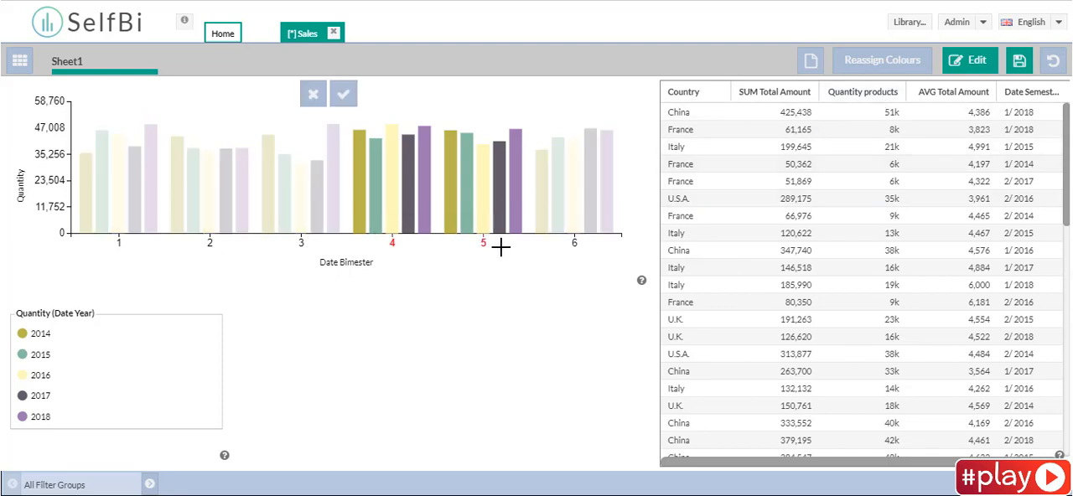
pyautogui.click(343, 94)
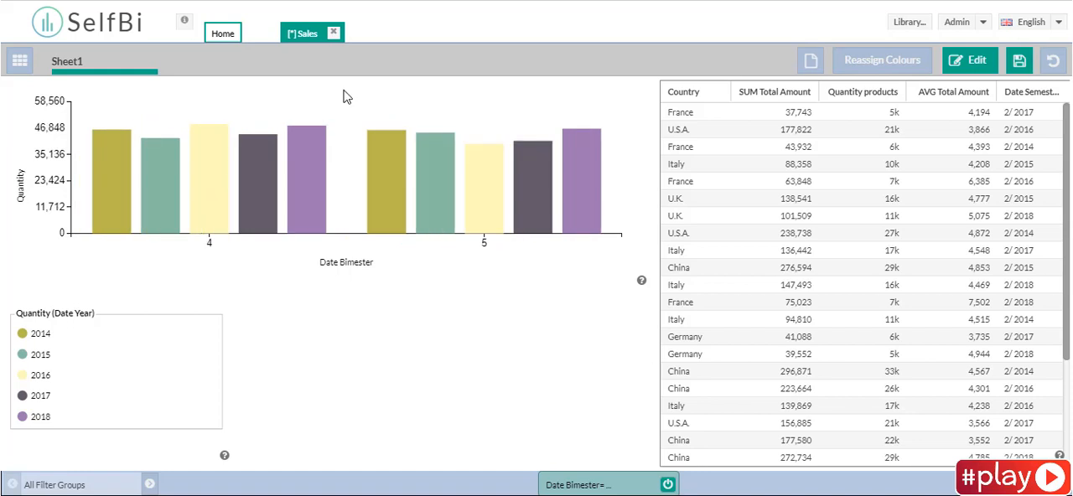